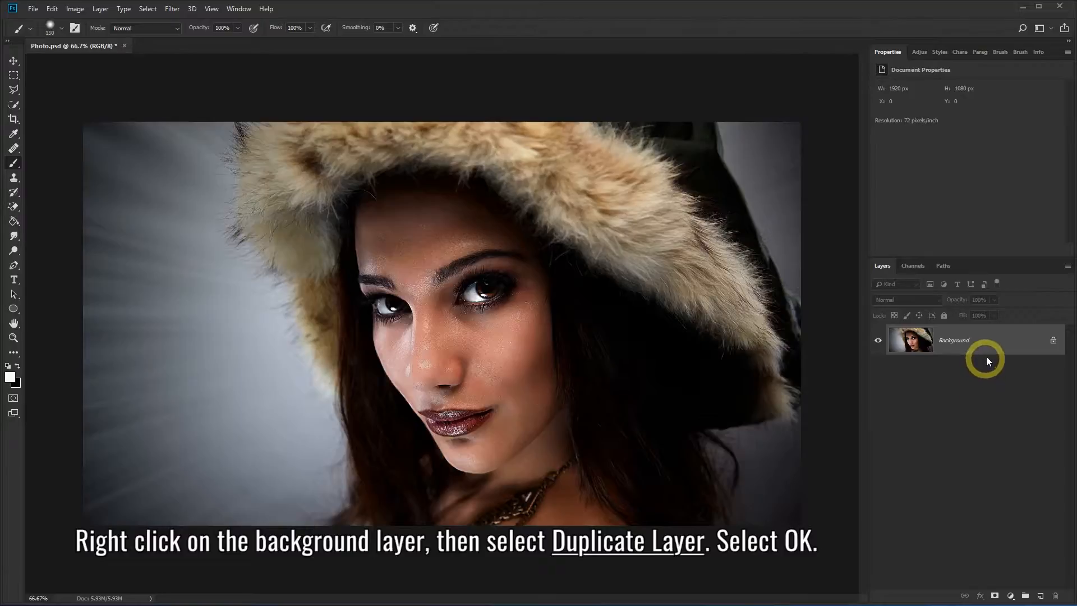
Step: Duplicate the Background layer within the same document as Background copy
right_click(989, 349)
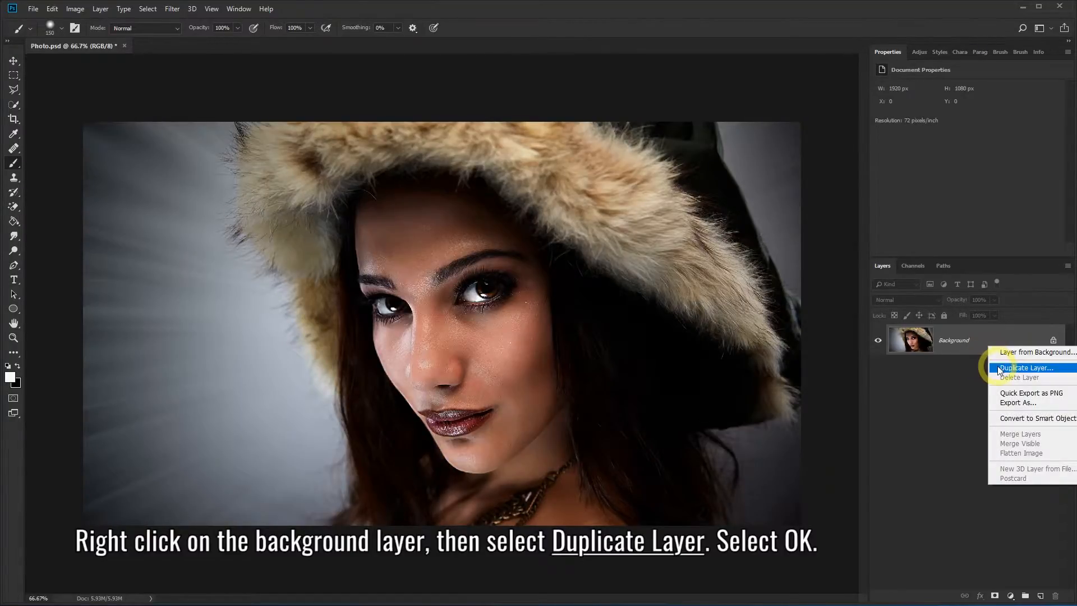
click(998, 368)
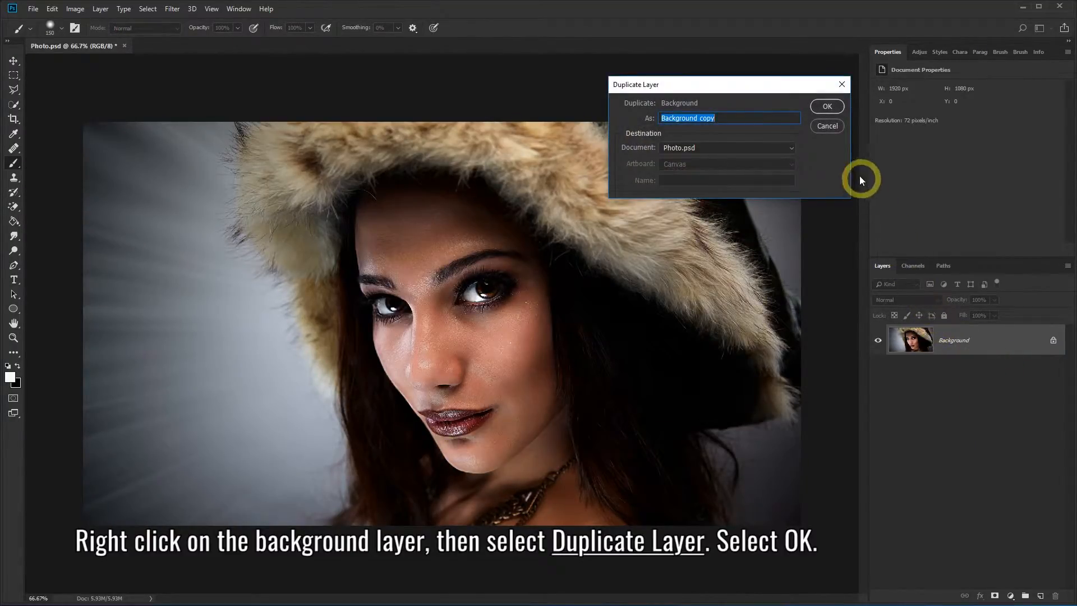
click(828, 107)
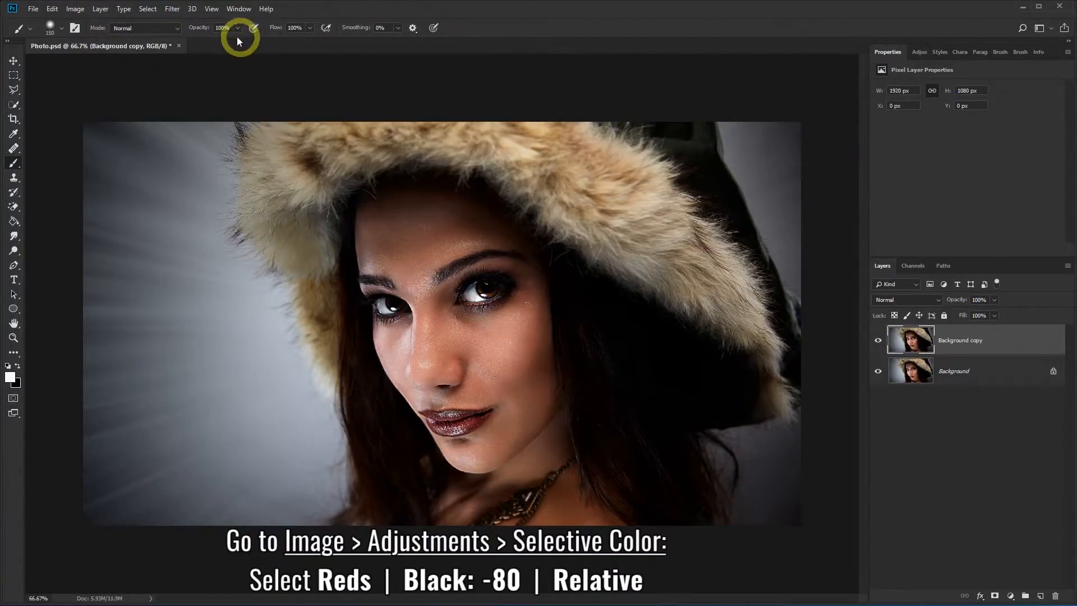
Step: Apply a Selective Color adjustment to the Background copy layer, setting Black to -80% for Reds with the Relative method
click(77, 10)
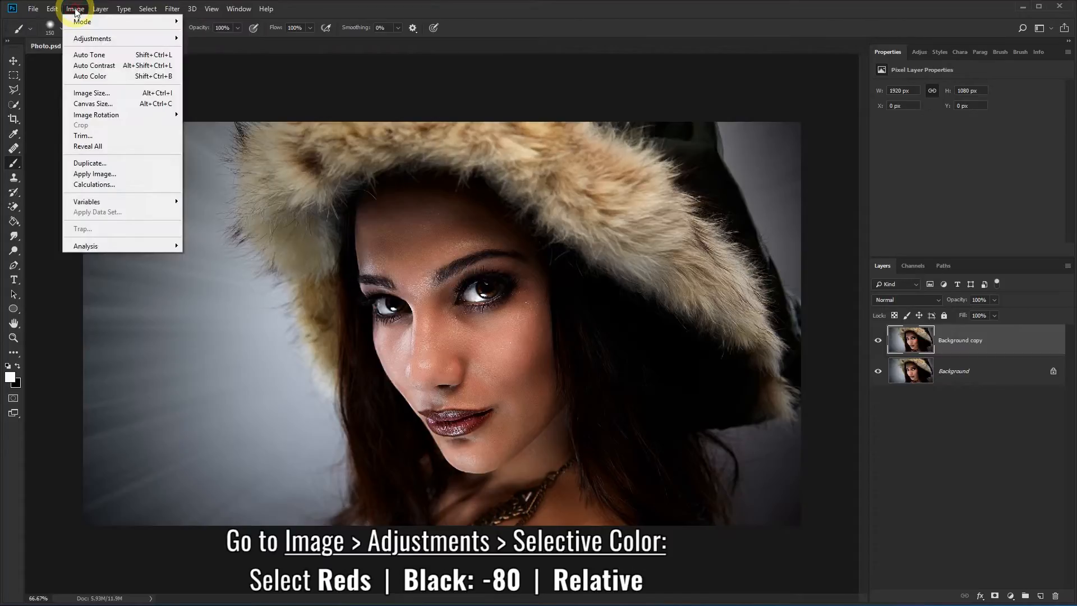
mouse_move(97, 36)
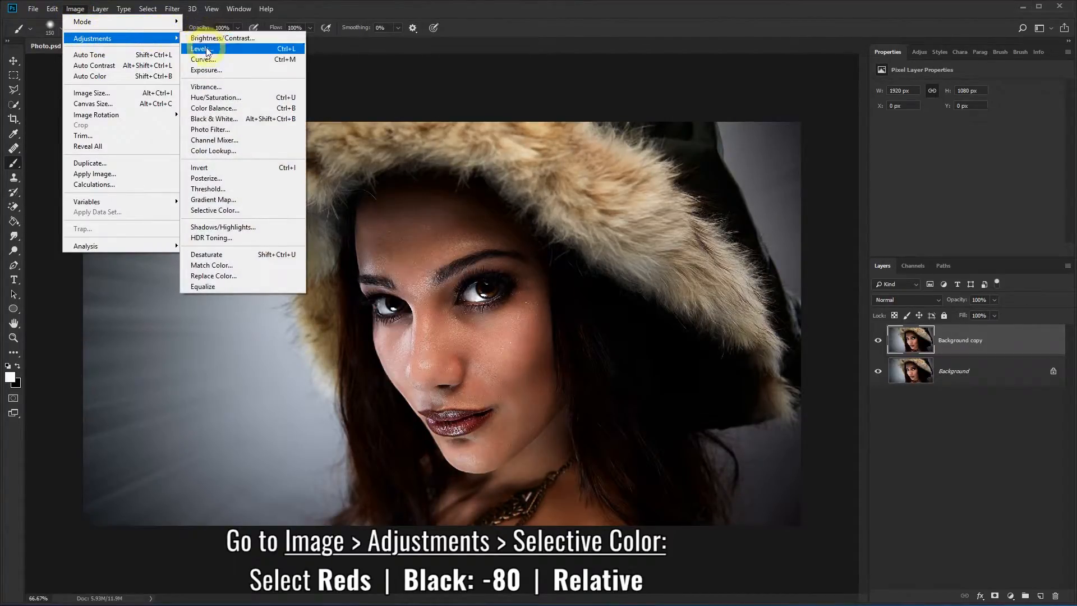
click(246, 214)
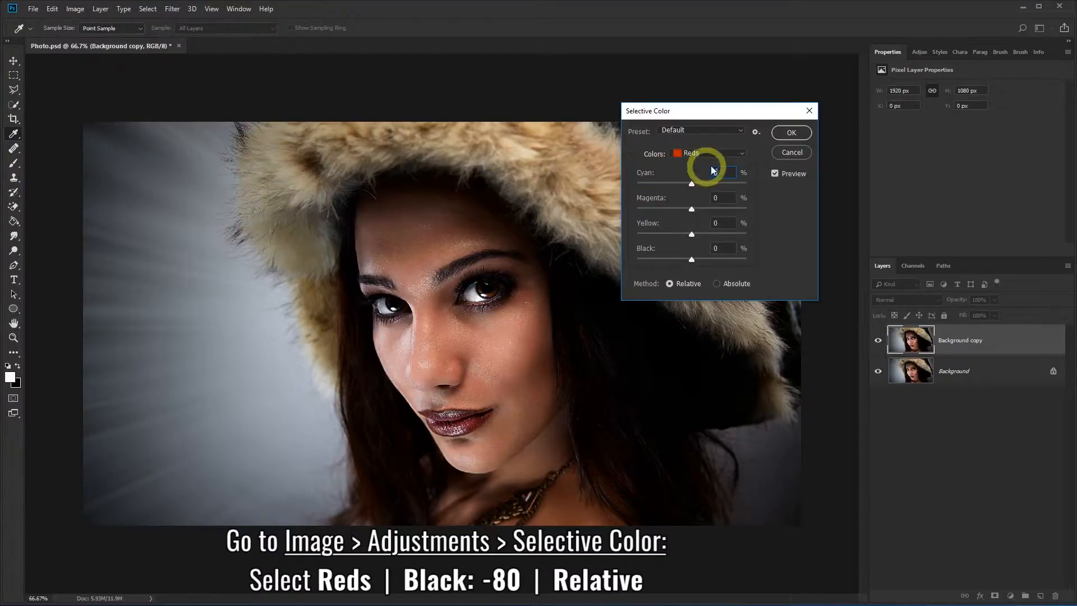
click(742, 151)
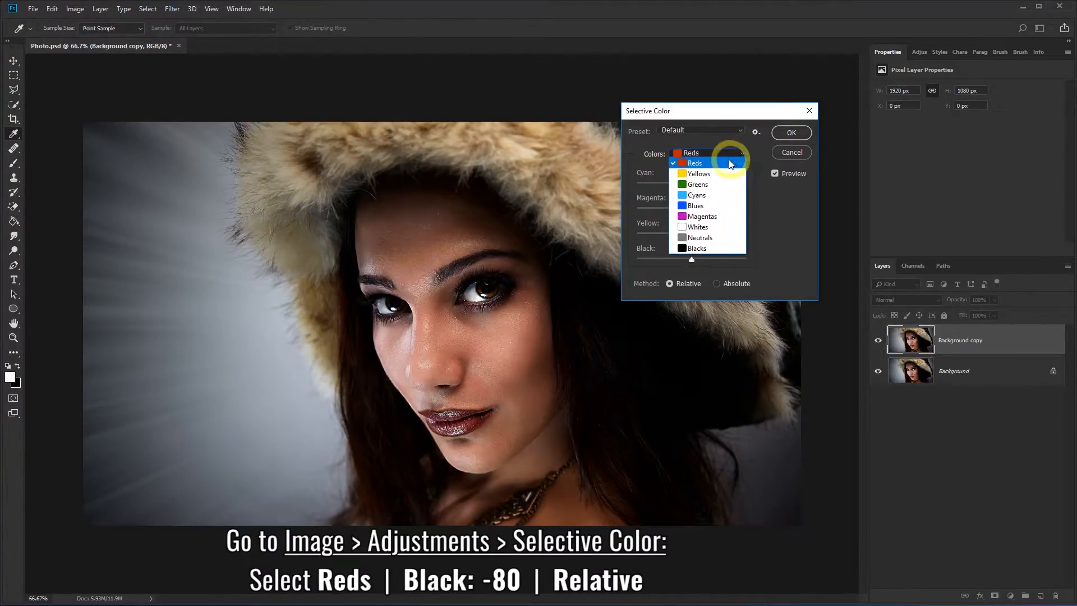
click(724, 162)
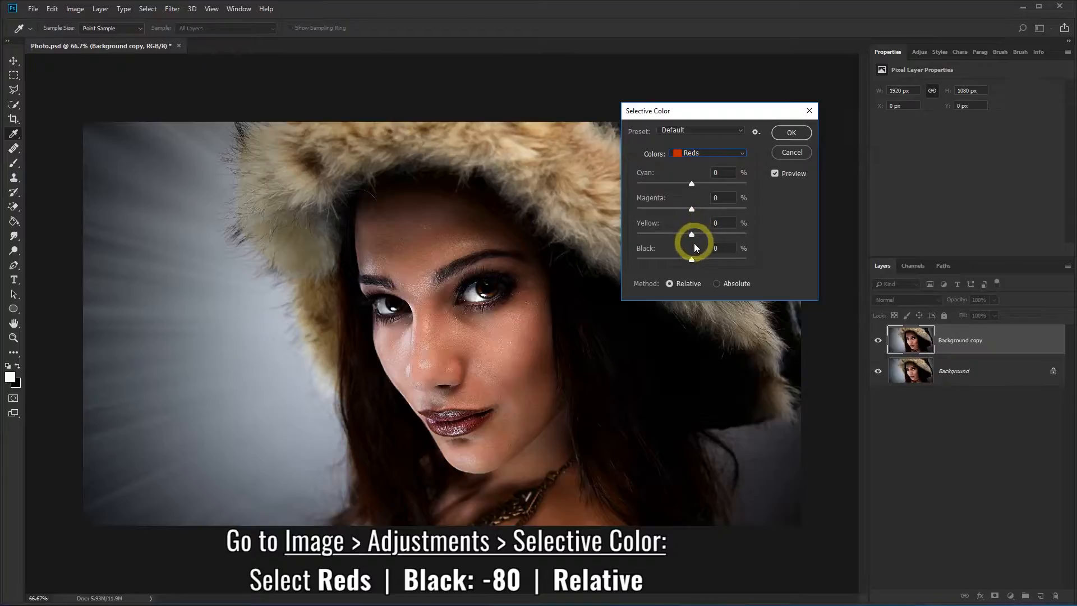
click(713, 249)
text(-80)
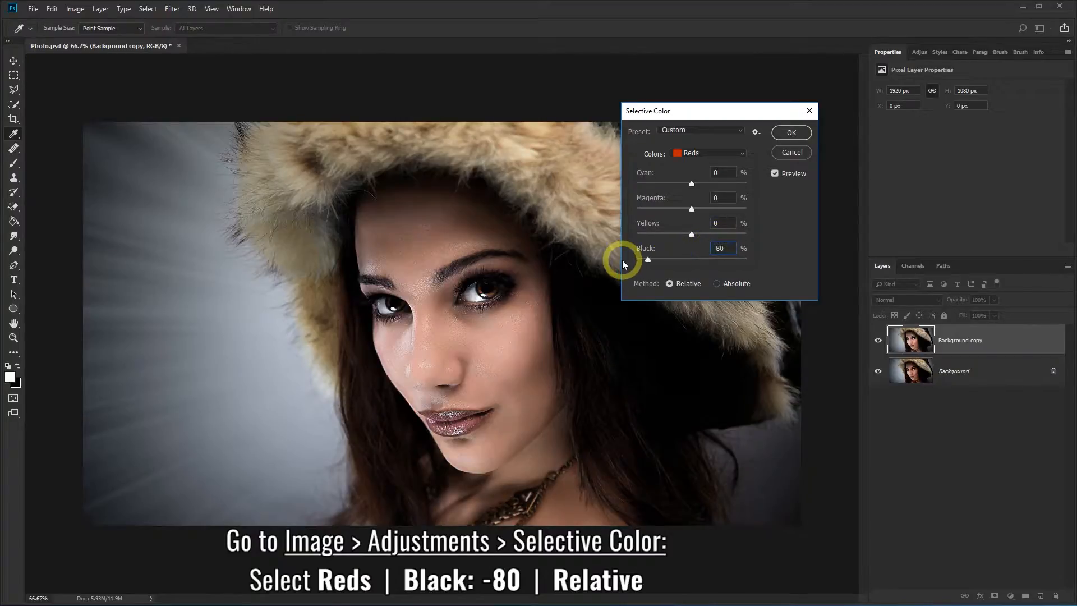
click(791, 134)
key(b)
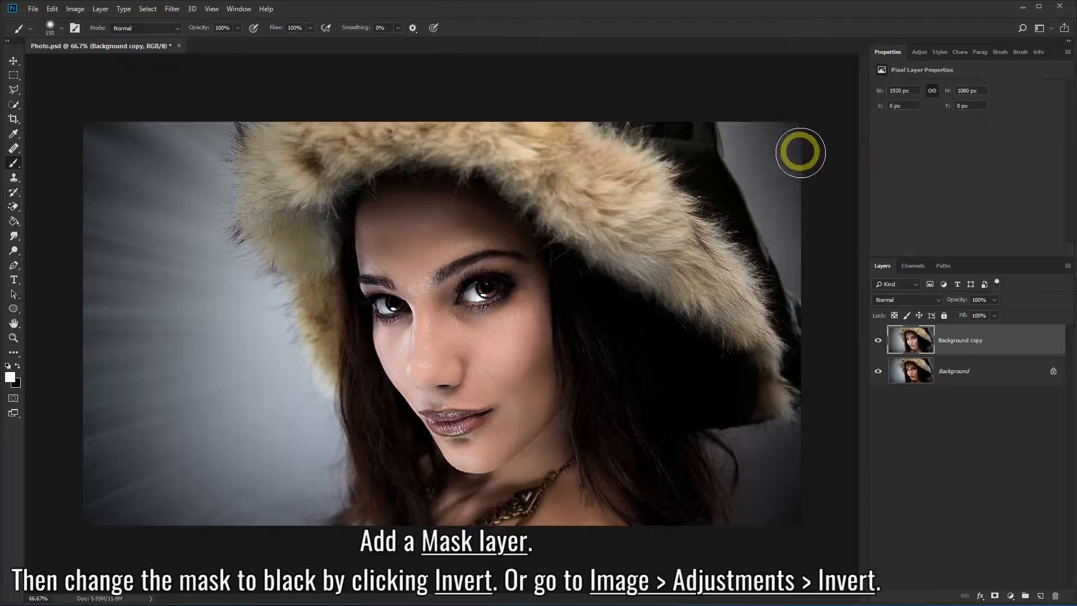
Step: Add a layer mask to the Background copy layer and invert it to black
click(996, 596)
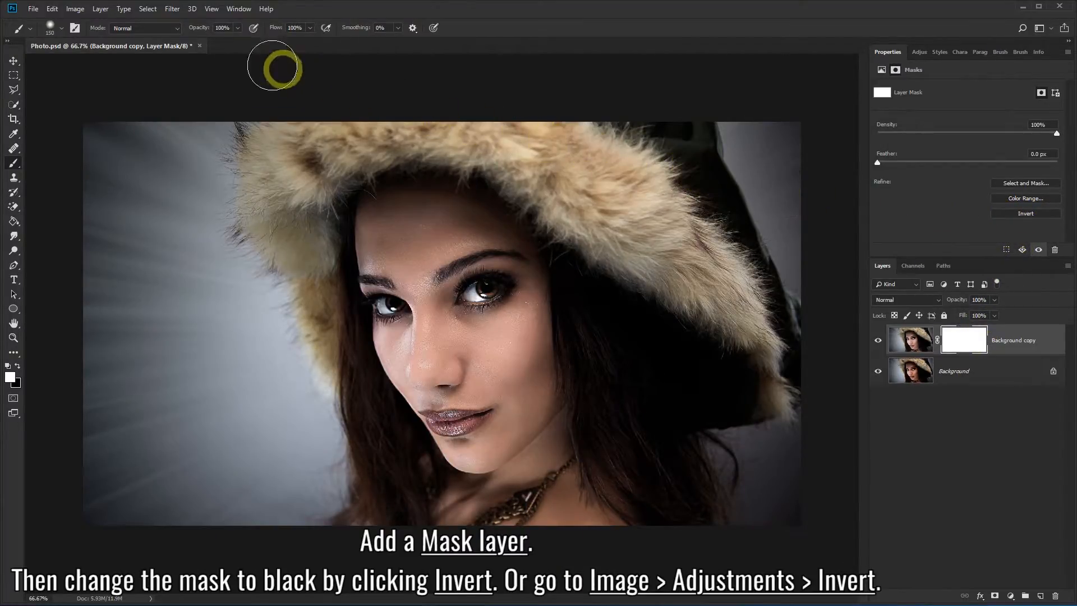
click(76, 10)
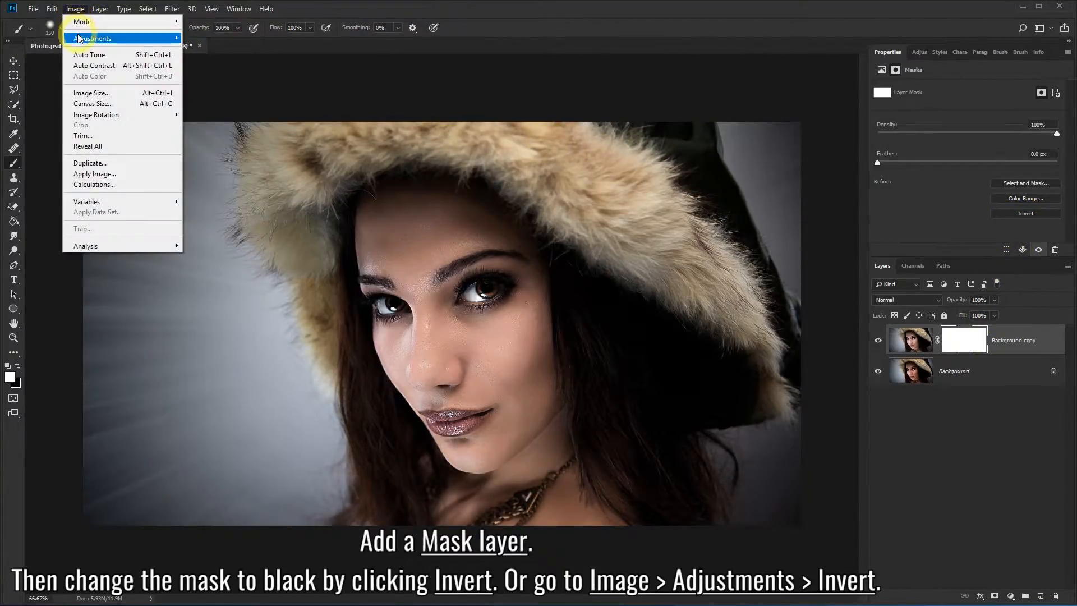
mouse_move(96, 38)
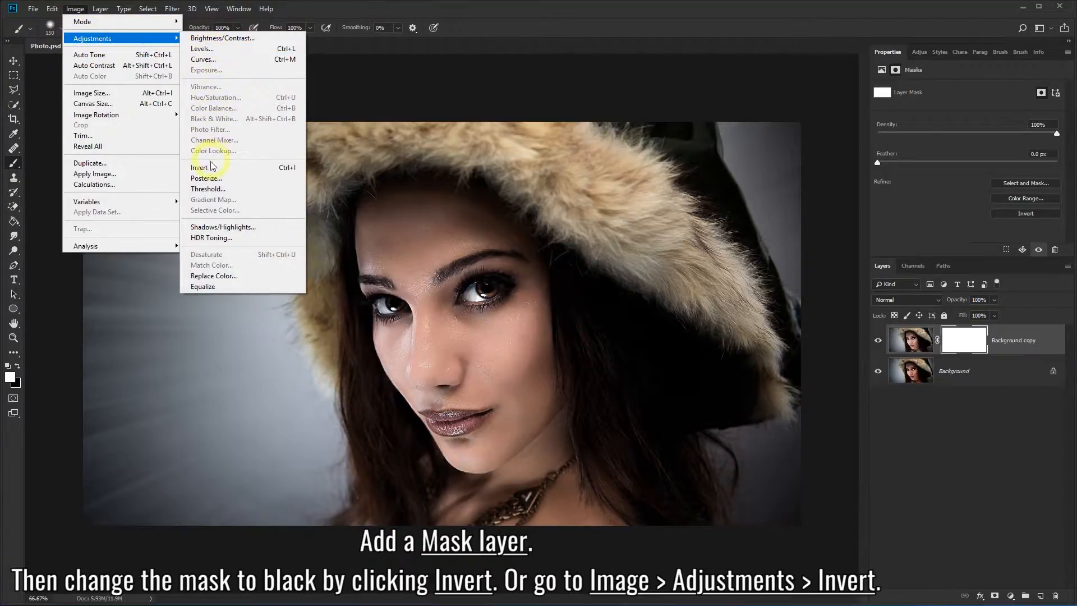
click(241, 171)
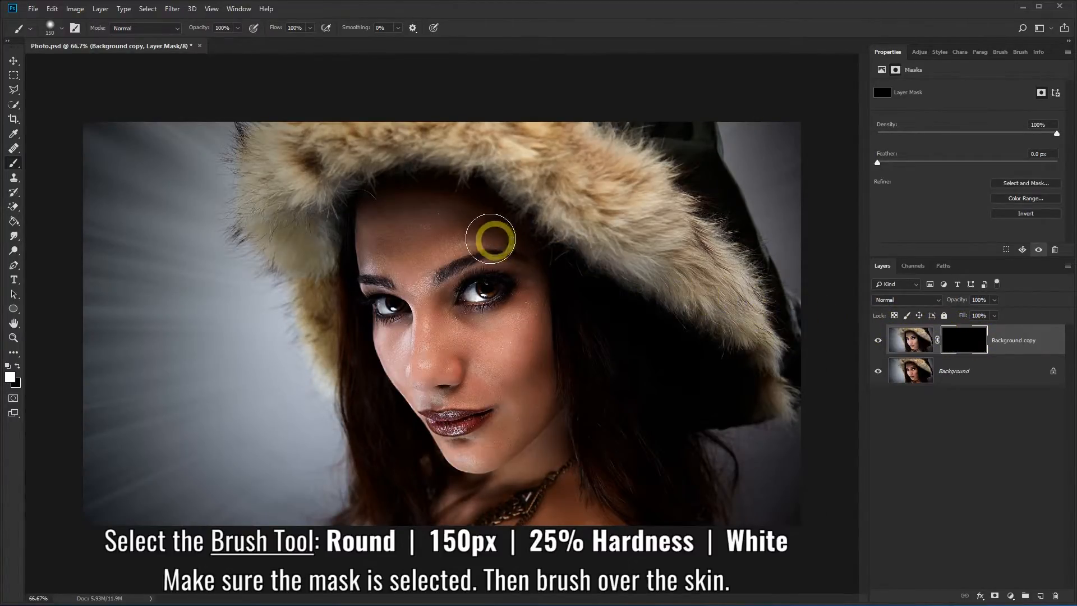
Step: Set up the Brush tool with a Soft Round tip, 150 px size, 25% hardness and white as the foreground color
right_click(14, 164)
click(44, 165)
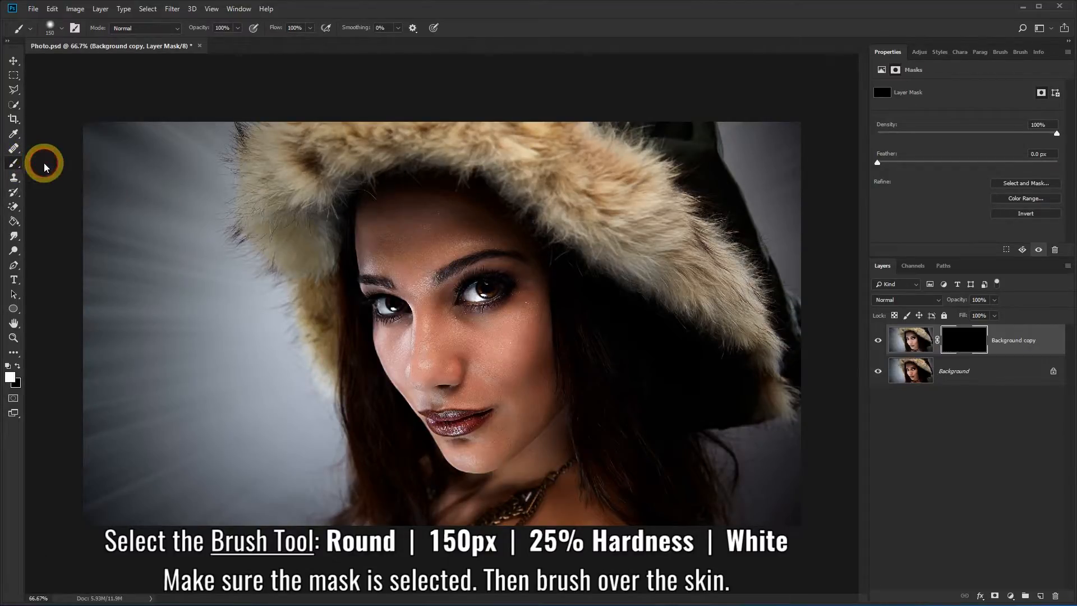
click(61, 32)
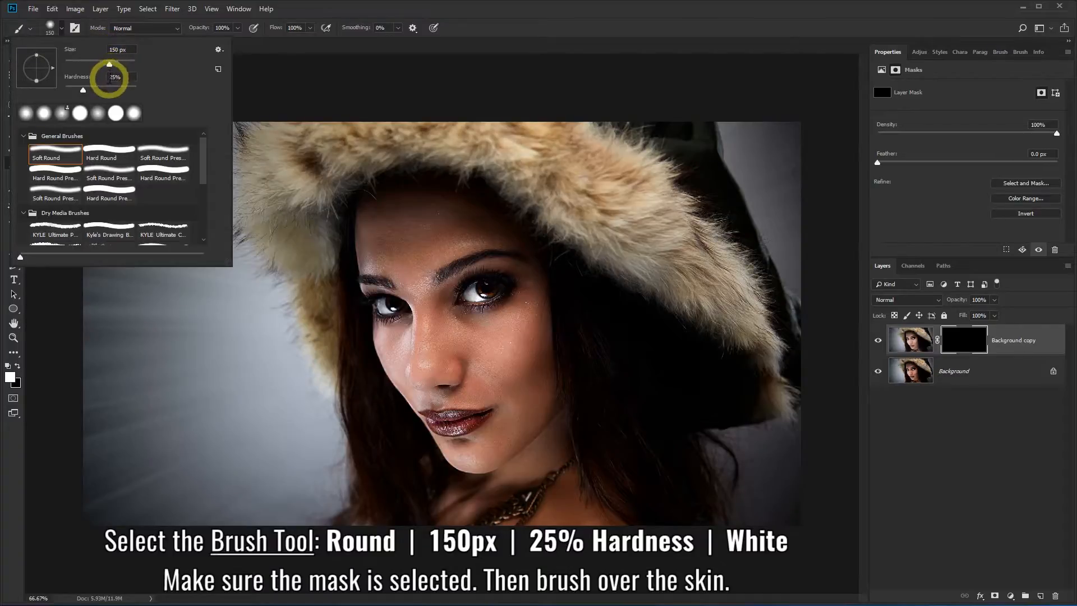
click(296, 14)
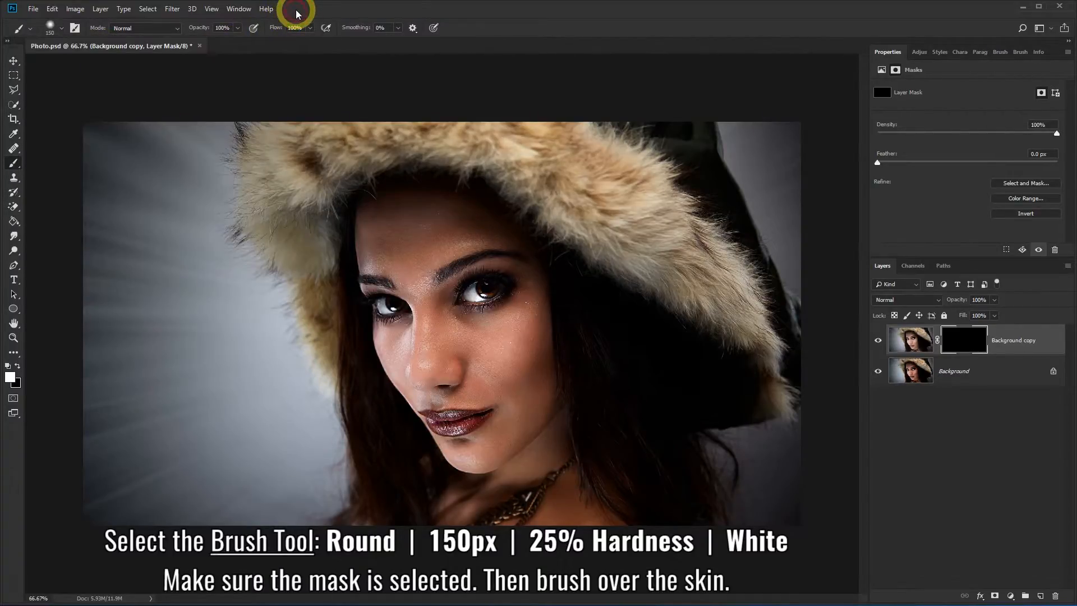
click(10, 379)
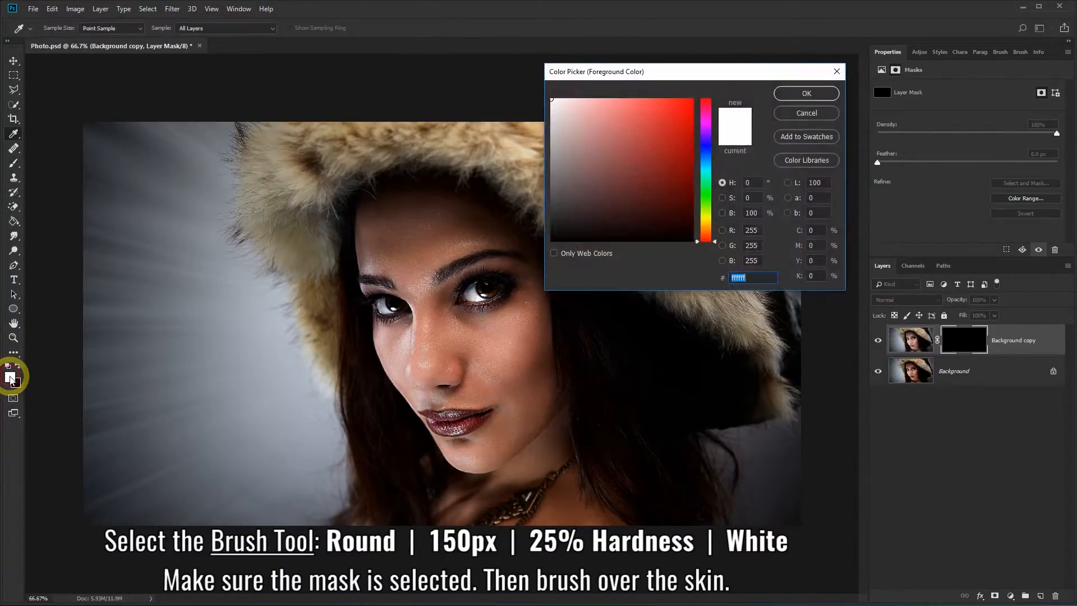
click(766, 281)
click(808, 93)
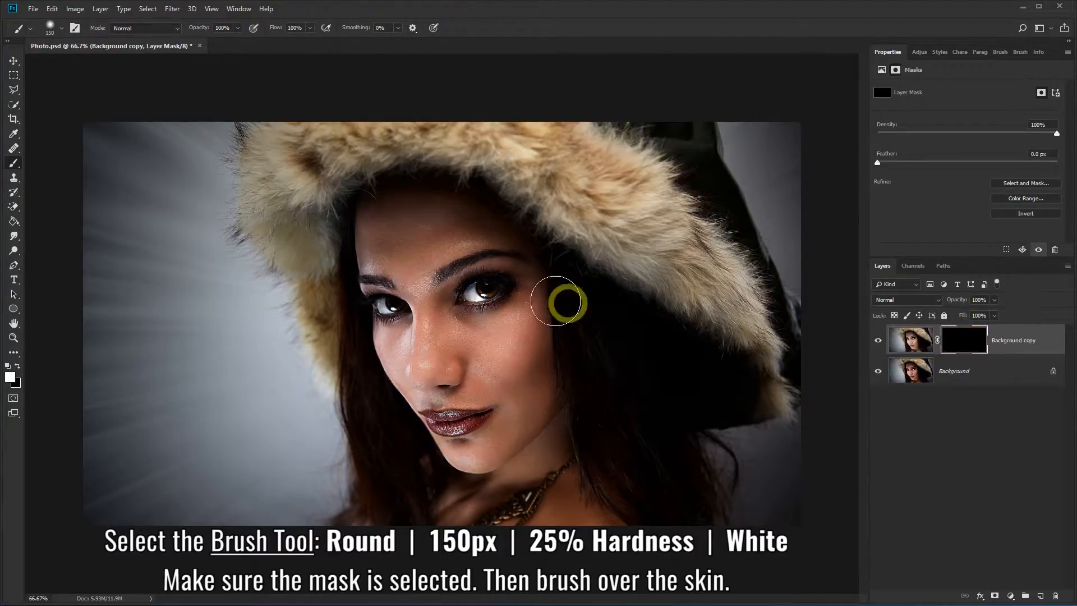
Step: Paint white on the mask over the face and neck skin, and compare the photo with the Background copy layer off and on
mouse_move(377, 270)
mouse_down()
mouse_move(385, 215)
mouse_move(455, 217)
mouse_move(389, 255)
mouse_move(465, 243)
mouse_move(407, 287)
mouse_move(398, 270)
mouse_move(403, 347)
mouse_move(401, 315)
mouse_move(407, 357)
mouse_move(428, 393)
mouse_move(469, 445)
mouse_move(490, 451)
mouse_move(542, 396)
mouse_move(525, 283)
mouse_move(507, 244)
mouse_move(444, 263)
mouse_move(495, 333)
mouse_move(466, 306)
mouse_move(470, 396)
mouse_move(456, 366)
mouse_move(446, 386)
mouse_move(463, 401)
mouse_move(514, 407)
mouse_move(516, 333)
mouse_move(441, 262)
mouse_move(471, 333)
mouse_move(488, 262)
mouse_move(428, 239)
mouse_move(402, 327)
mouse_move(420, 372)
mouse_move(457, 404)
mouse_move(470, 448)
mouse_move(456, 509)
mouse_move(547, 442)
mouse_move(481, 483)
mouse_move(525, 459)
mouse_move(544, 481)
mouse_up()
mouse_move(610, 520)
mouse_down()
mouse_move(576, 485)
mouse_move(546, 514)
mouse_move(490, 513)
mouse_move(540, 506)
mouse_move(556, 473)
mouse_move(599, 519)
mouse_move(608, 486)
mouse_move(583, 510)
mouse_move(453, 512)
mouse_move(523, 470)
mouse_move(544, 420)
mouse_move(506, 378)
mouse_move(463, 381)
mouse_move(471, 405)
mouse_move(458, 417)
mouse_move(408, 362)
mouse_move(396, 316)
mouse_move(428, 391)
mouse_move(476, 454)
mouse_move(400, 335)
mouse_move(389, 214)
mouse_up()
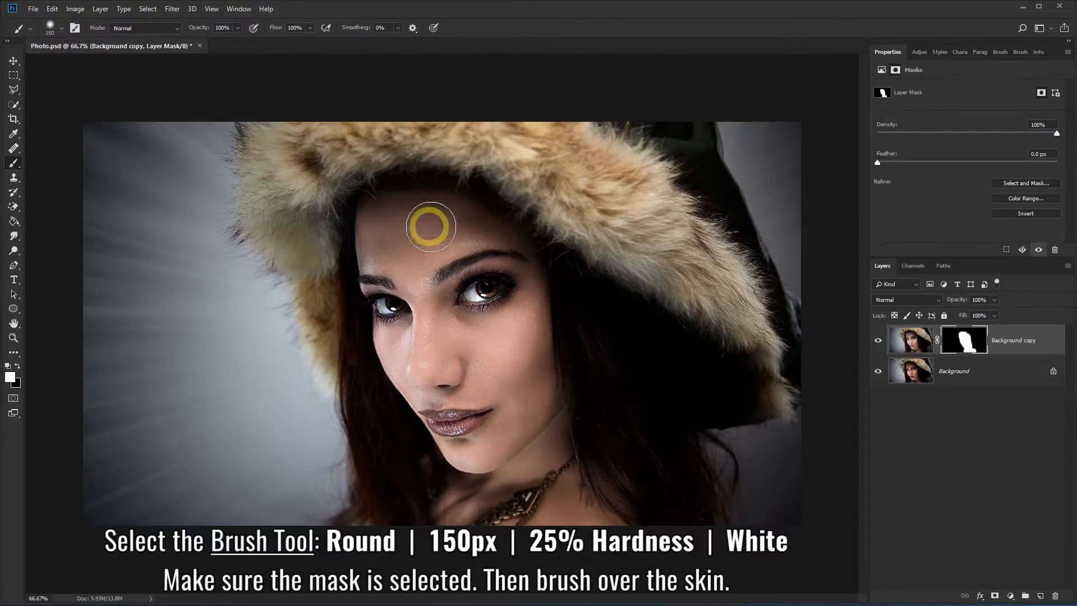
click(878, 341)
click(878, 342)
click(879, 343)
click(878, 342)
click(879, 343)
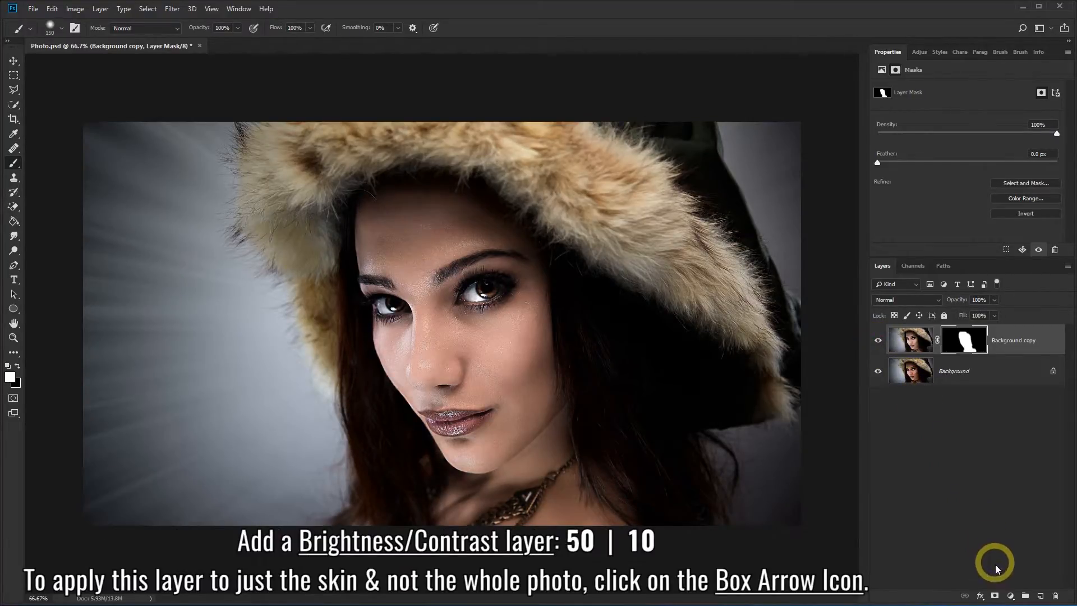
Step: Add a Brightness/Contrast adjustment layer with Brightness 50 and Contrast 10, and compare the photo with it off and on
click(1011, 596)
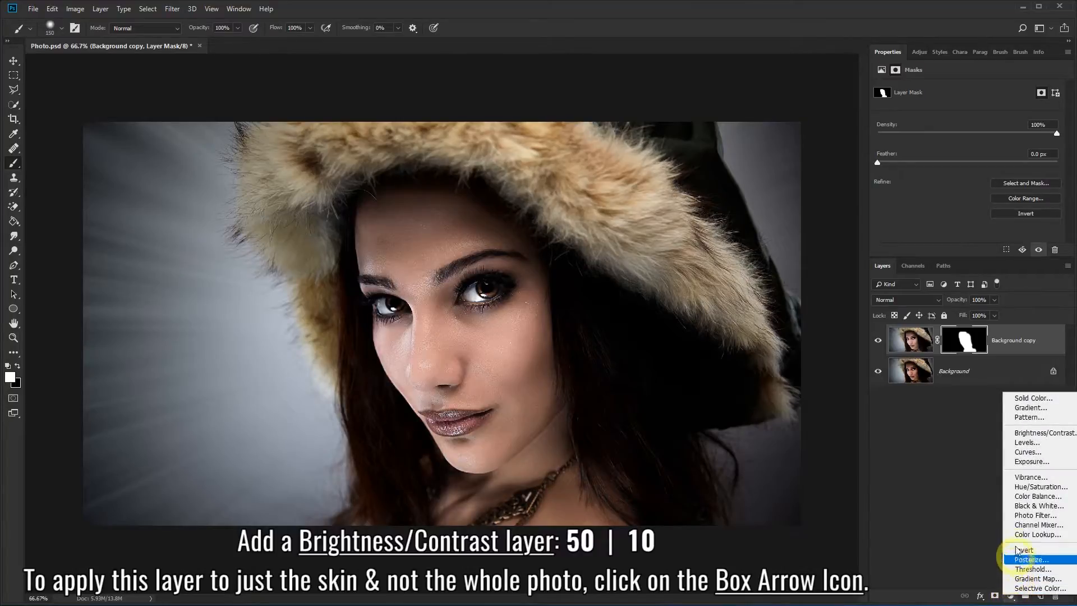
click(1028, 433)
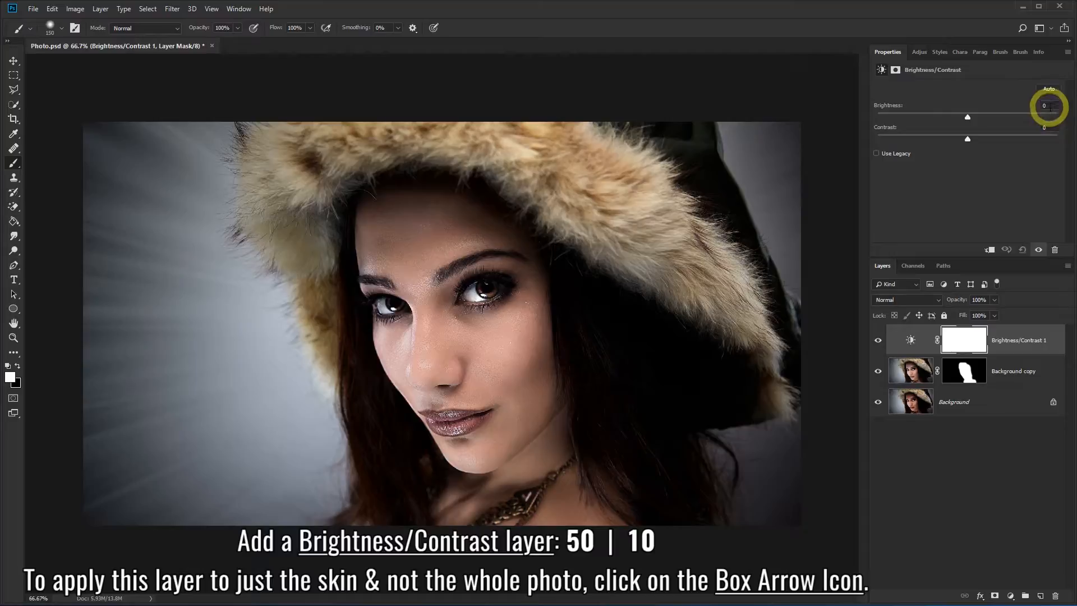
drag(965, 119, 997, 119)
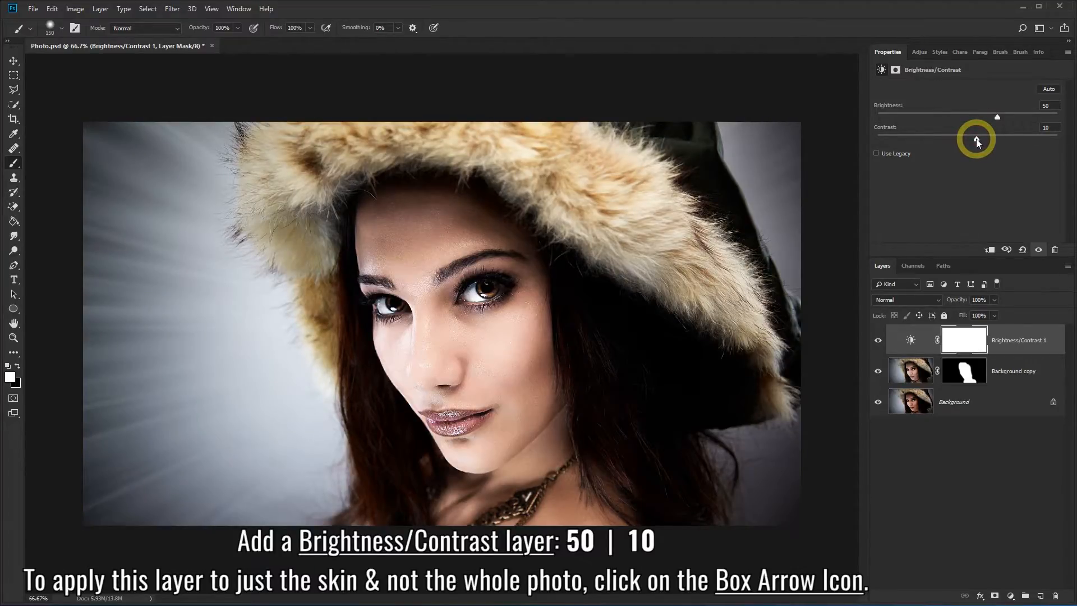
click(879, 342)
click(878, 341)
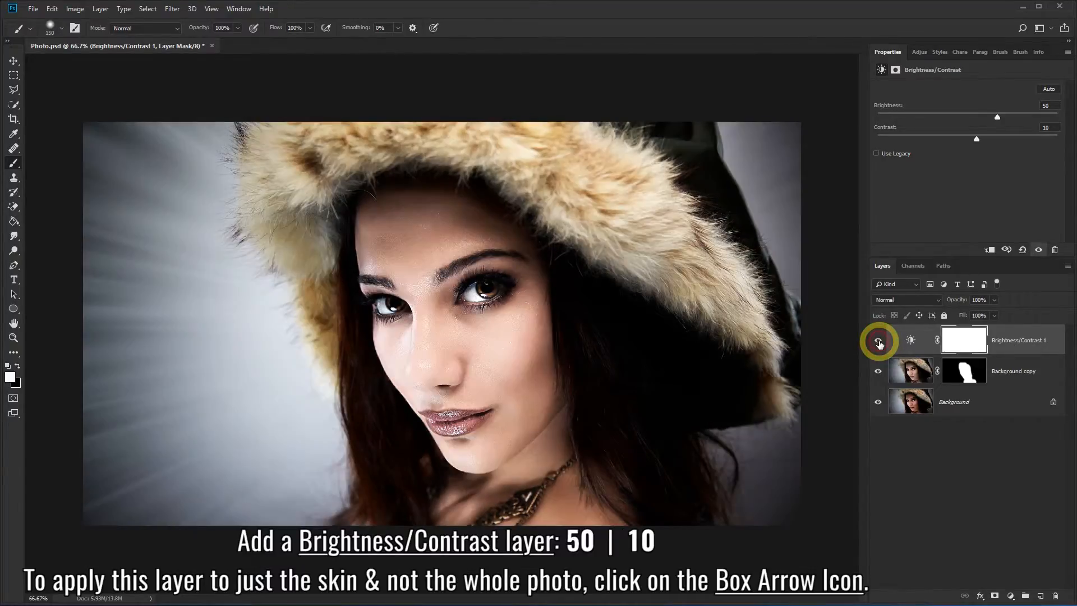
click(878, 341)
click(878, 342)
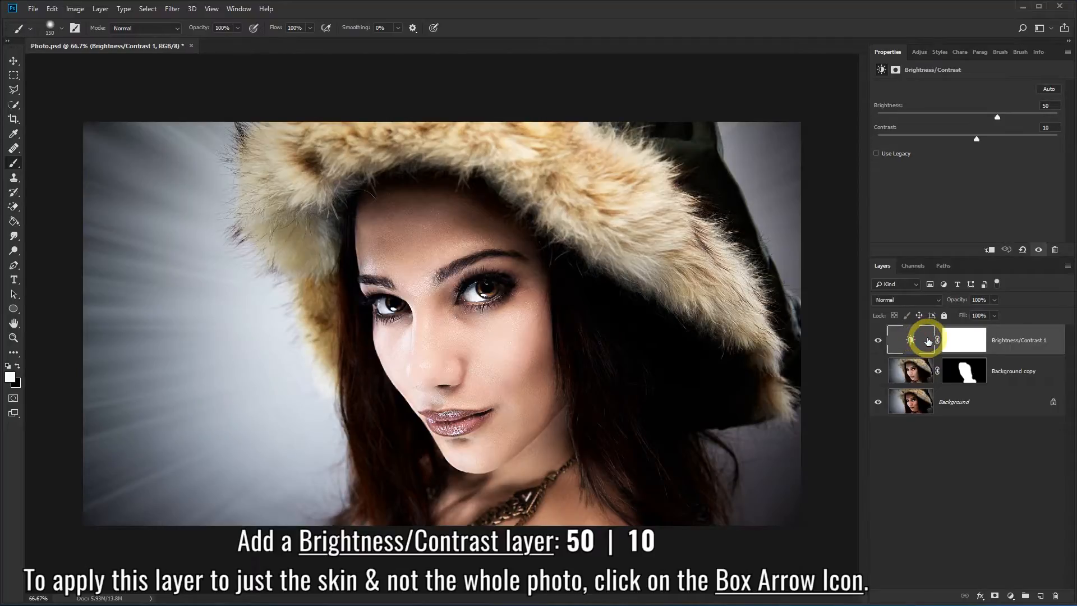
Step: Clip the Brightness/Contrast layer to the Background copy layer and compare the skin with the adjustment off and on
click(990, 251)
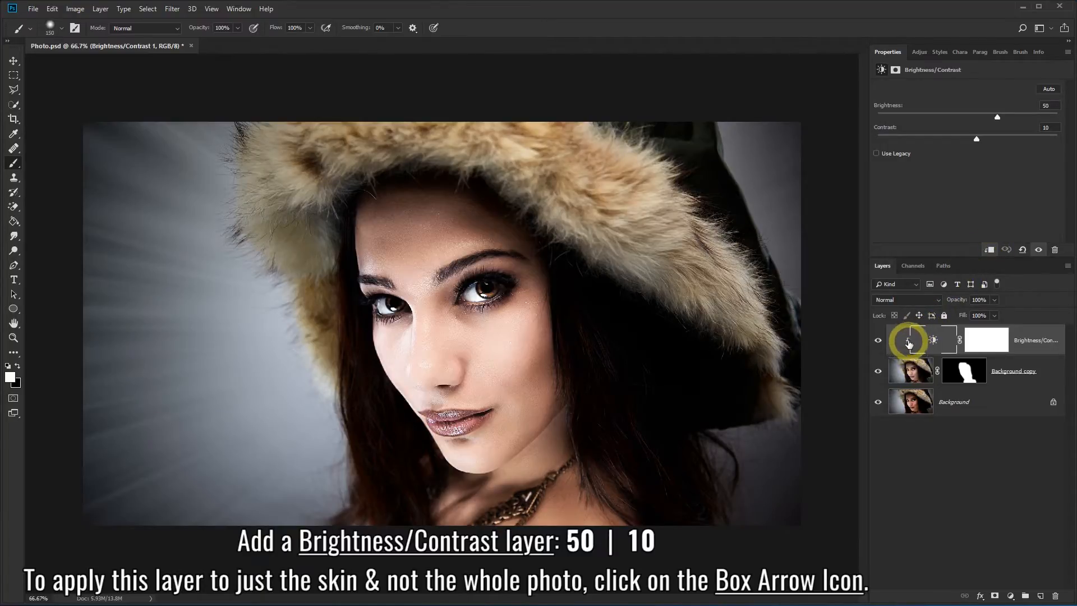
click(878, 341)
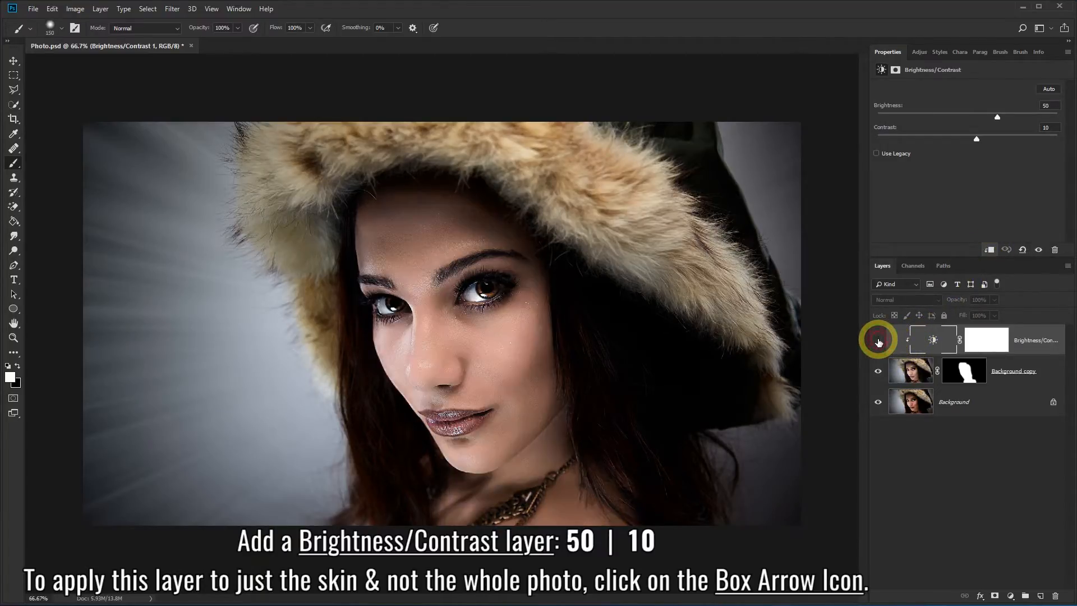
click(879, 341)
click(878, 341)
click(879, 341)
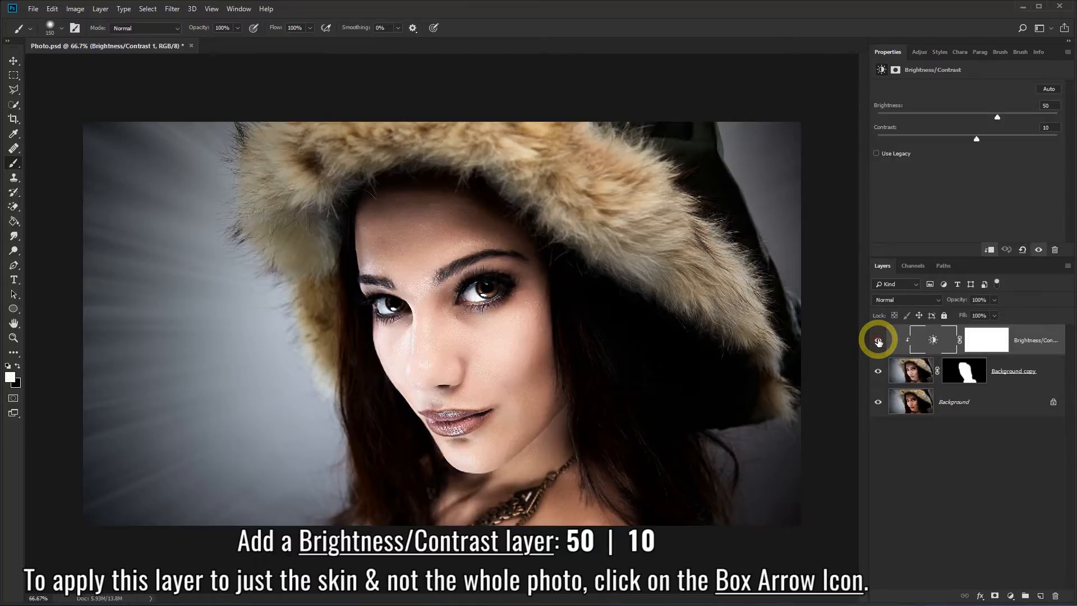
Step: Group the Brightness/Contrast and Background copy layers, expand the group, and compare the photo with the group off and on
ctrl+click(1045, 365)
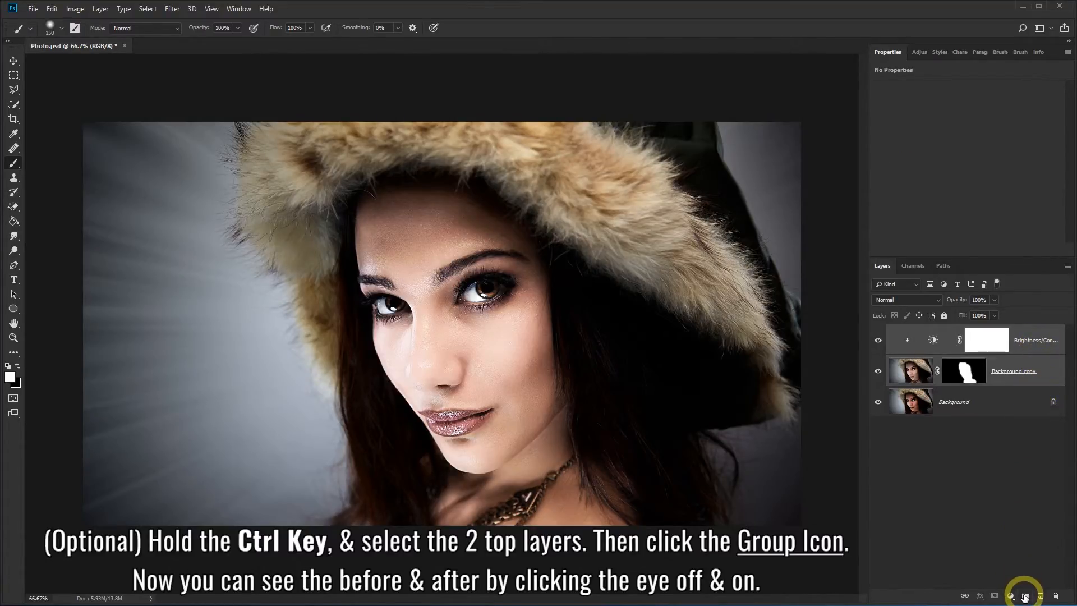
click(1025, 596)
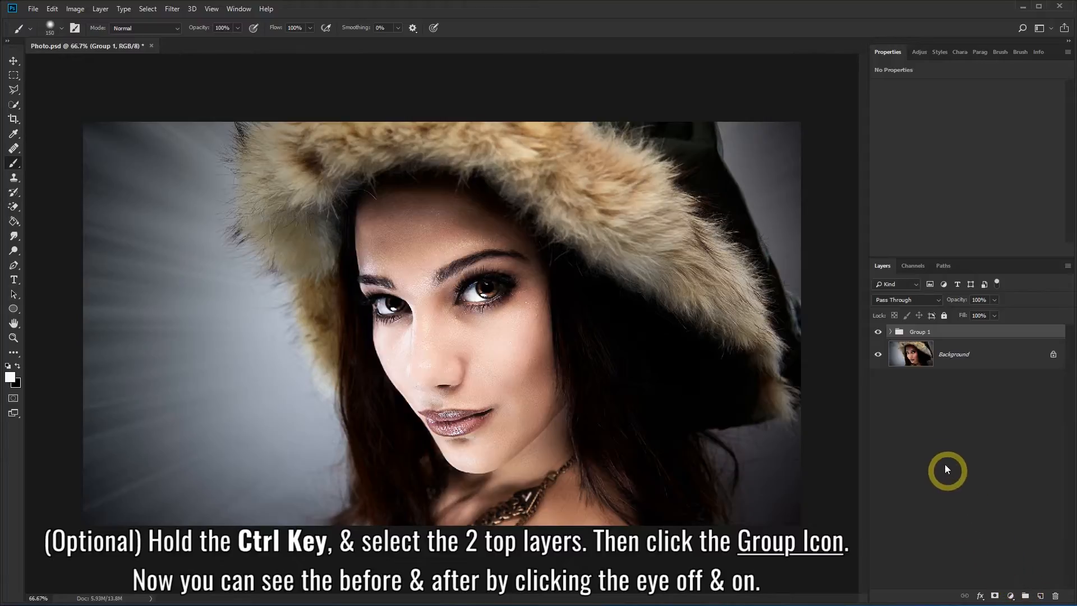
click(890, 332)
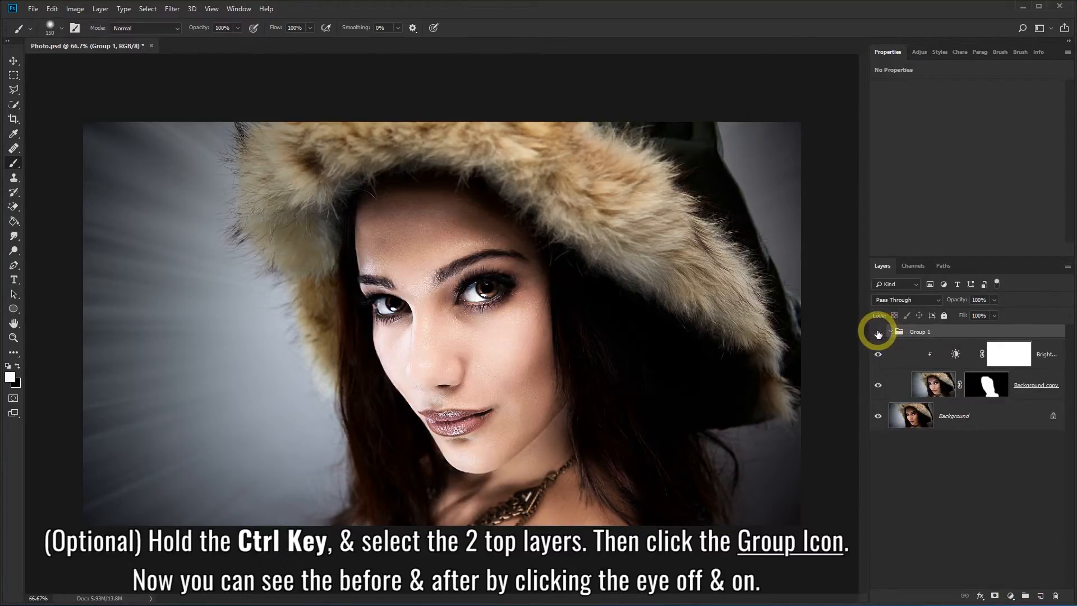
click(878, 332)
click(878, 332)
click(878, 332)
click(878, 332)
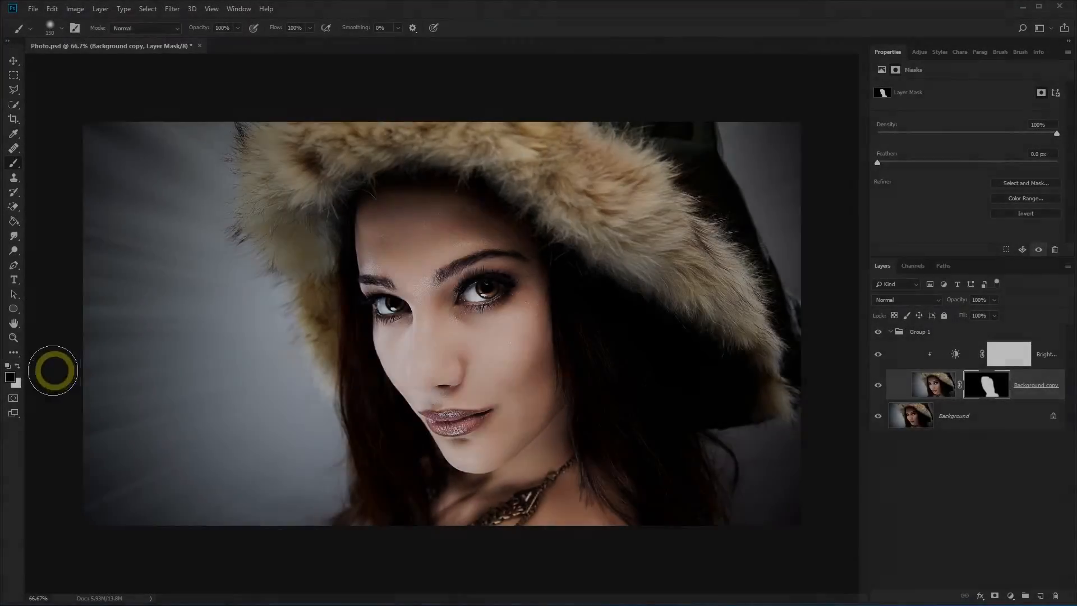
Step: Paint black over the lips on the Background copy layer's mask with a 25 px soft round brush to hide the lightening there
click(20, 368)
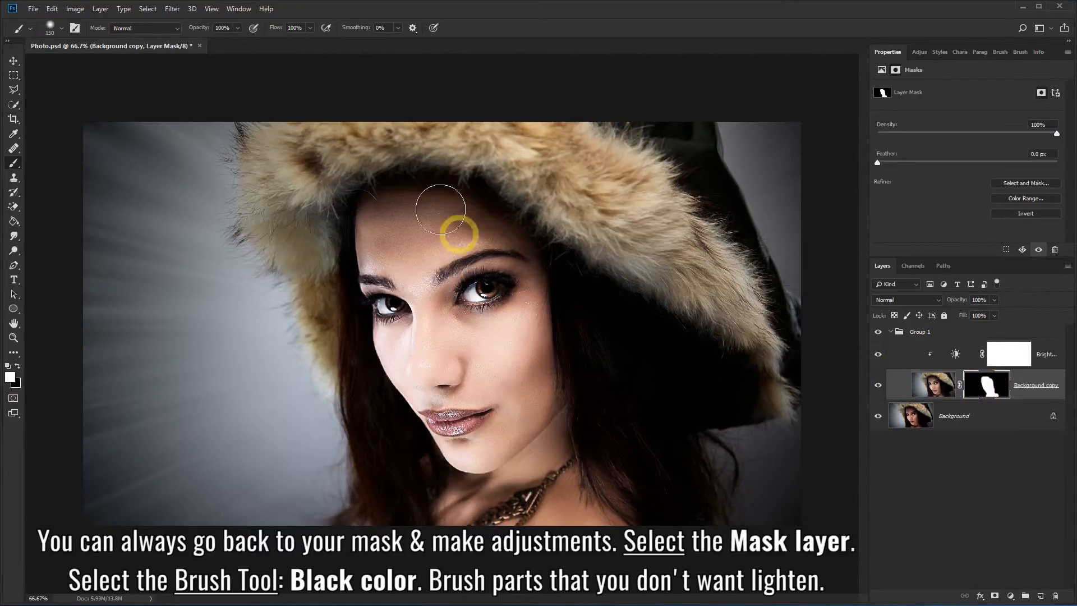
click(61, 29)
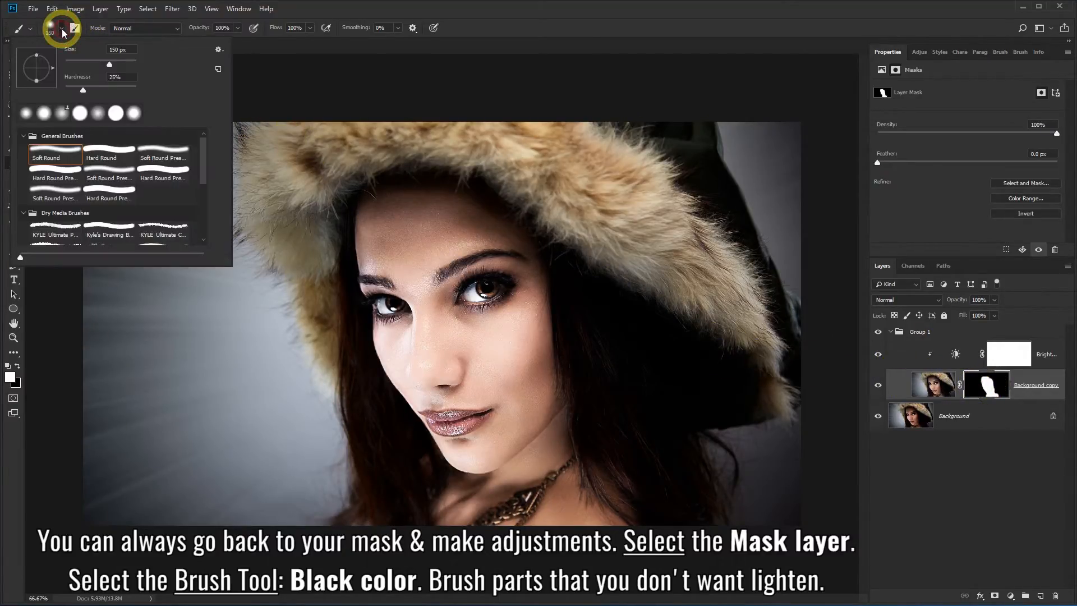
drag(128, 52, 106, 51)
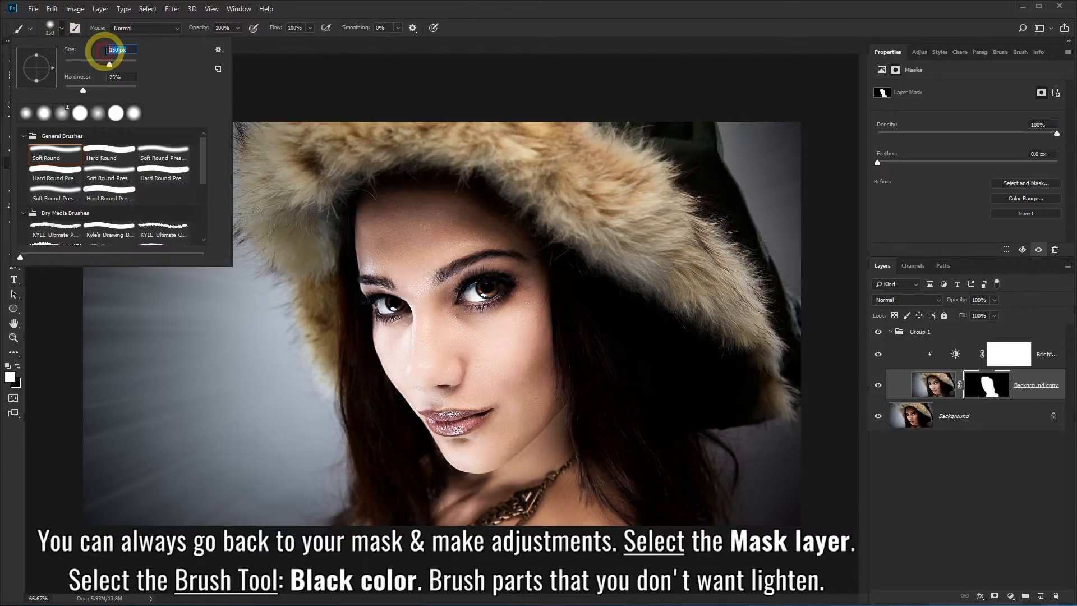
key(Return)
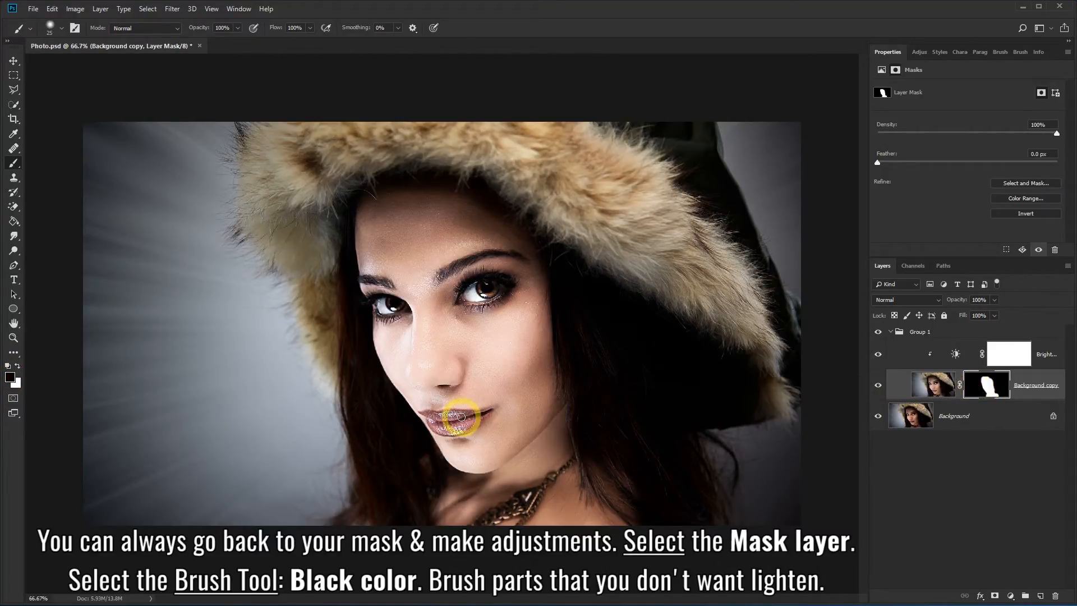
scroll(460, 412, up, 5)
mouse_move(465, 433)
mouse_down()
mouse_move(530, 416)
mouse_move(481, 455)
mouse_move(426, 465)
mouse_move(406, 458)
mouse_move(394, 425)
mouse_move(499, 428)
mouse_move(411, 439)
mouse_move(457, 444)
mouse_move(512, 424)
mouse_move(457, 436)
mouse_move(378, 423)
mouse_move(401, 443)
mouse_move(446, 452)
mouse_move(416, 456)
mouse_up()
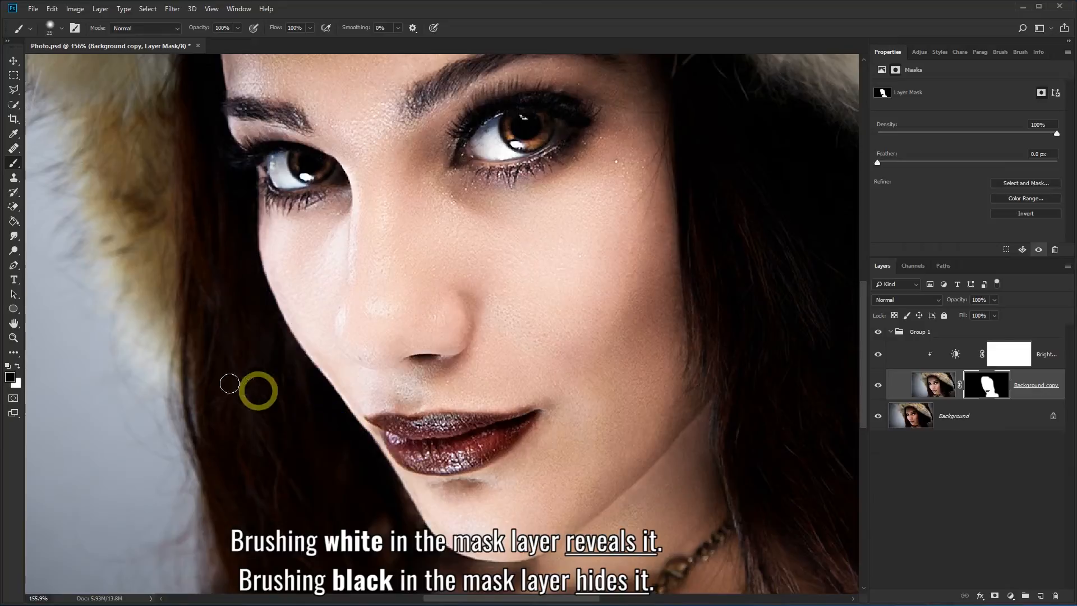
Step: View the whole photo at 66.67% and compare it with the layer group off and on
click(14, 338)
right_click(380, 352)
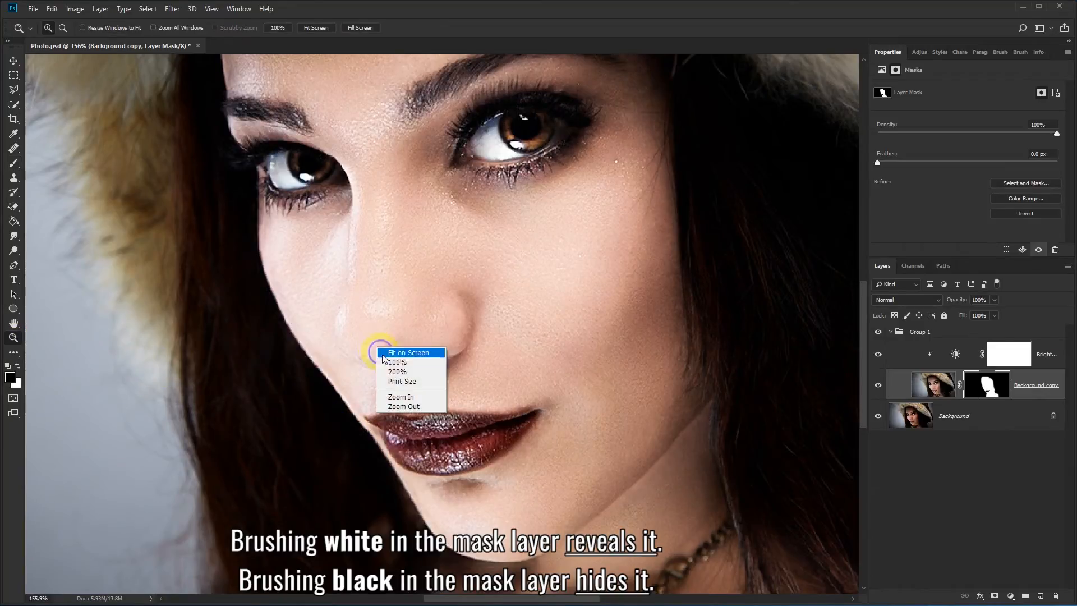
click(404, 407)
right_click(410, 386)
click(437, 444)
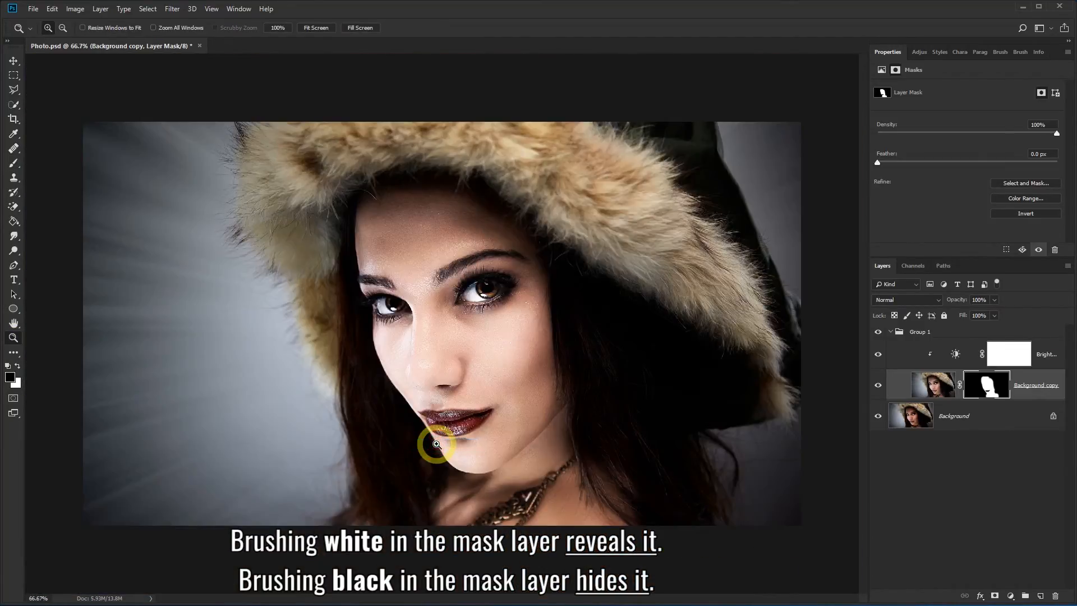
click(879, 333)
click(879, 334)
click(878, 333)
click(879, 333)
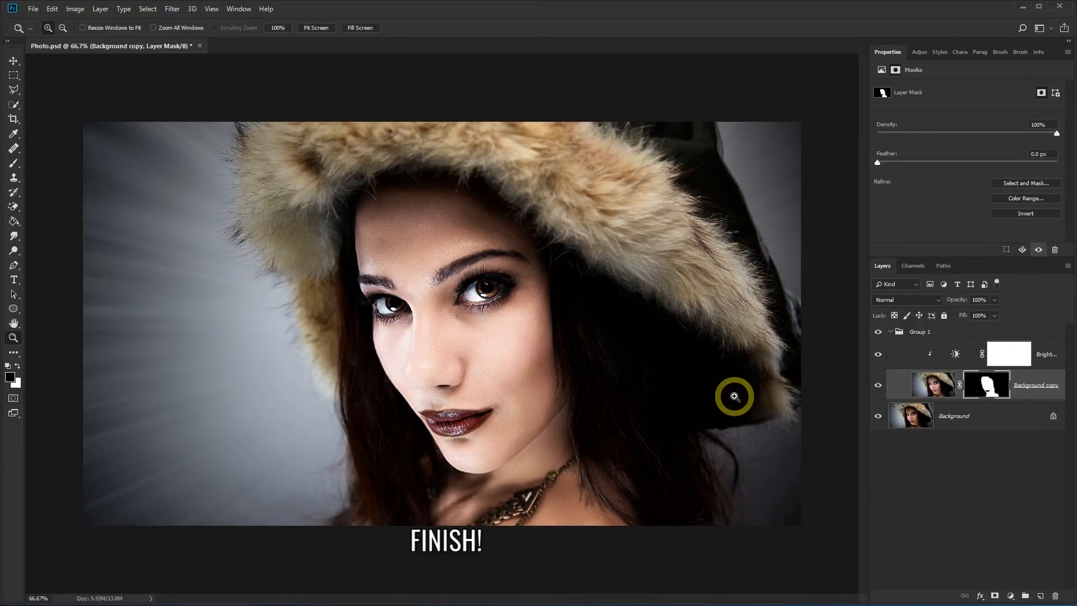